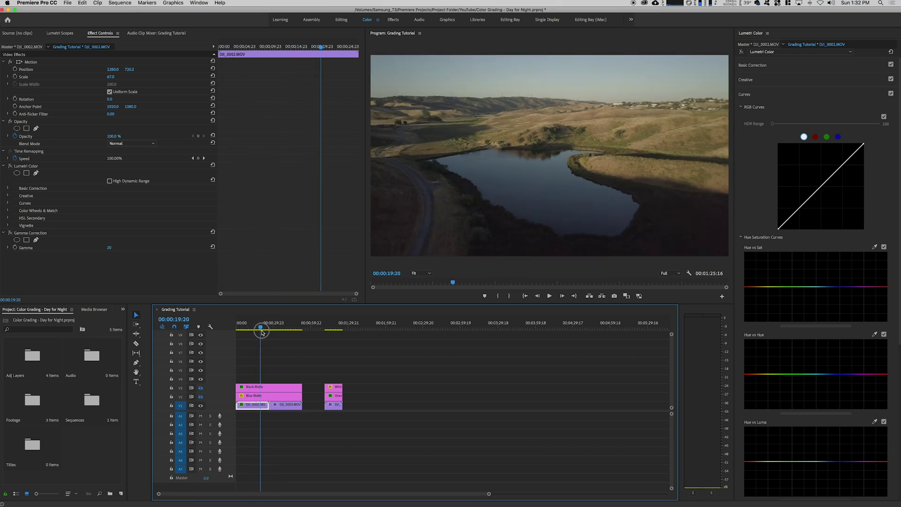
Review the lake footage, then set Exposure -3.0, Highlights -100 and Temperature -90.
key("space")
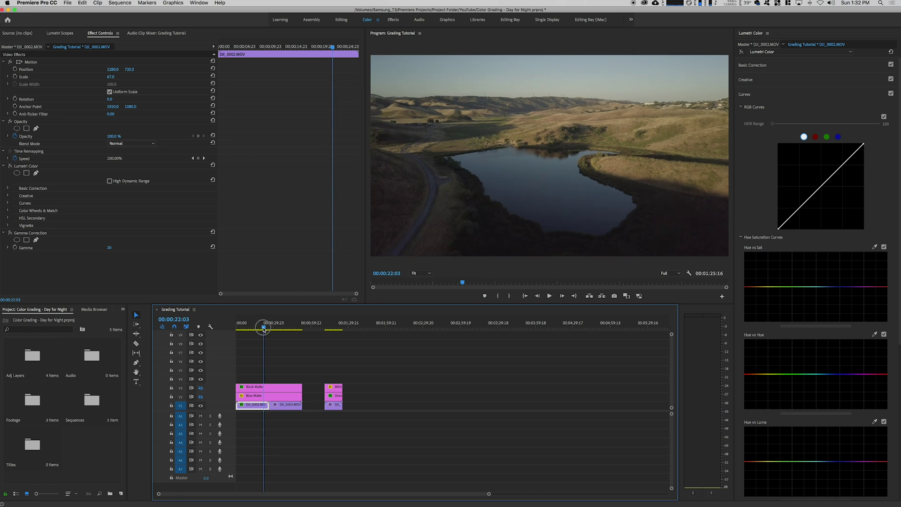
left_click_drag(264, 328, 284, 329)
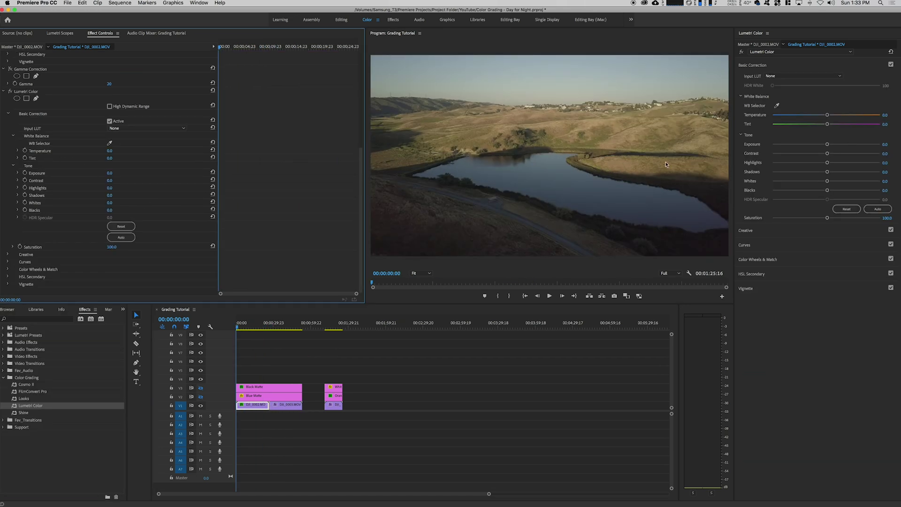
left_click(17, 172)
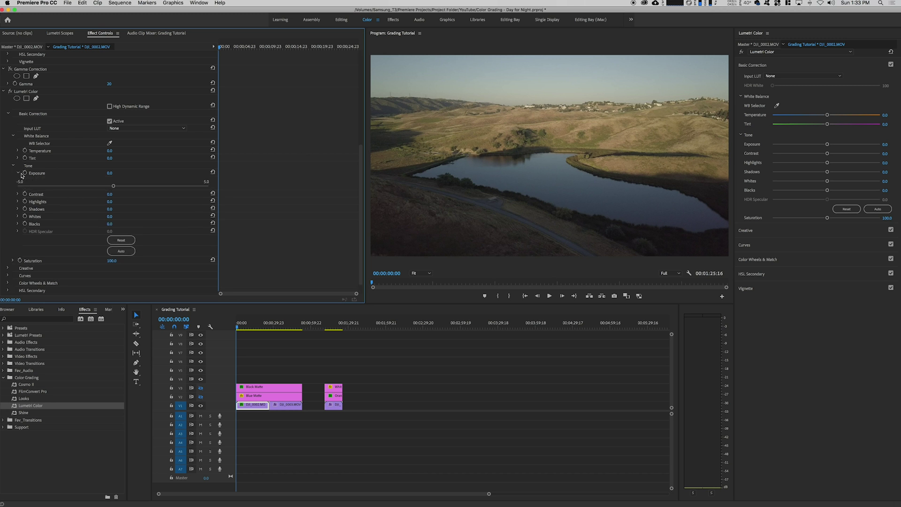
left_click_drag(113, 187, 56, 188)
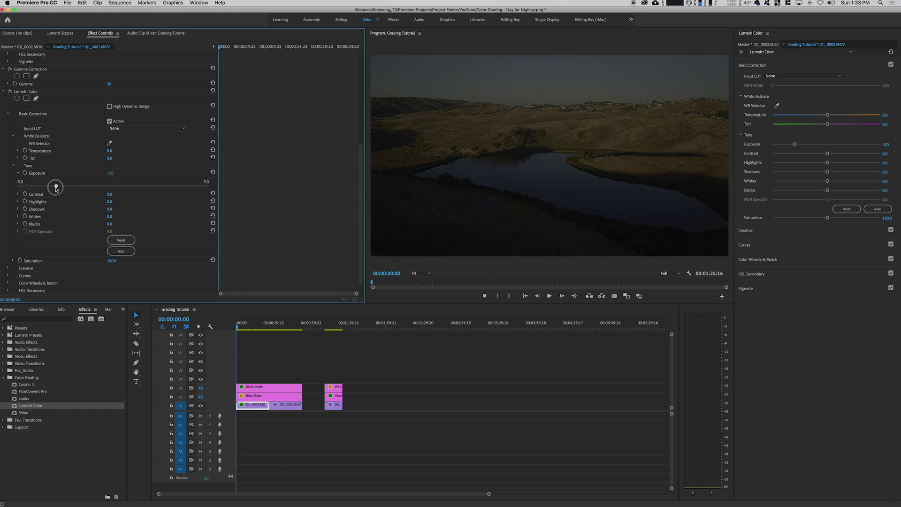
left_click(18, 201)
left_click_drag(114, 215, 10, 215)
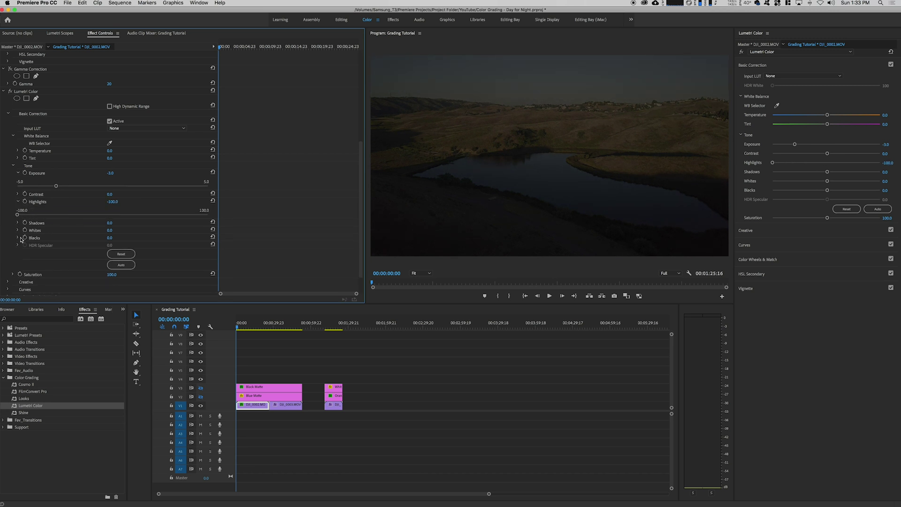
left_click(19, 151)
left_click_drag(113, 165, 26, 166)
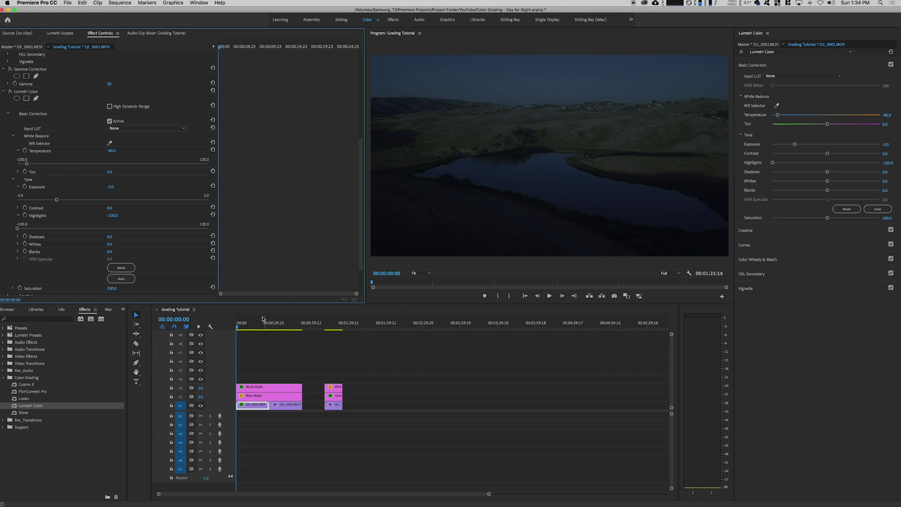
At 00:00:14:04, switch the Lumetri grade off to compare before and after.
left_click_drag(237, 329, 255, 329)
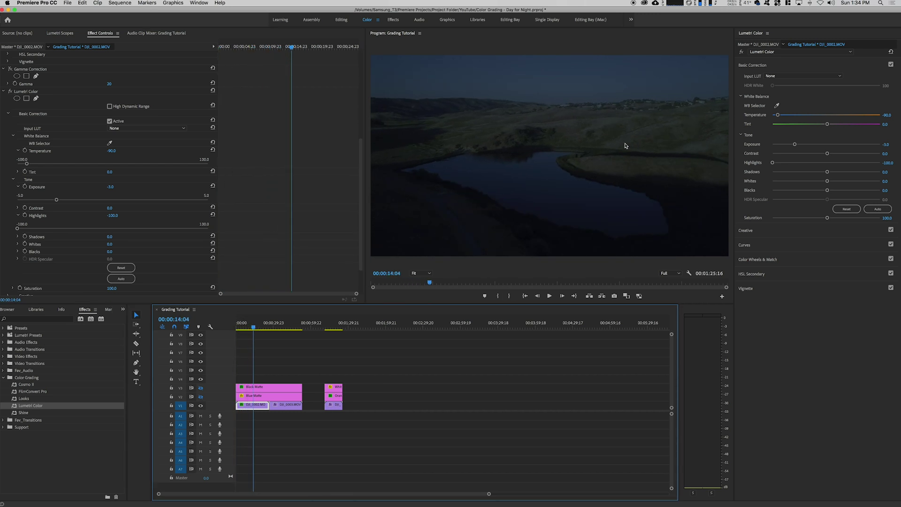
left_click(10, 91)
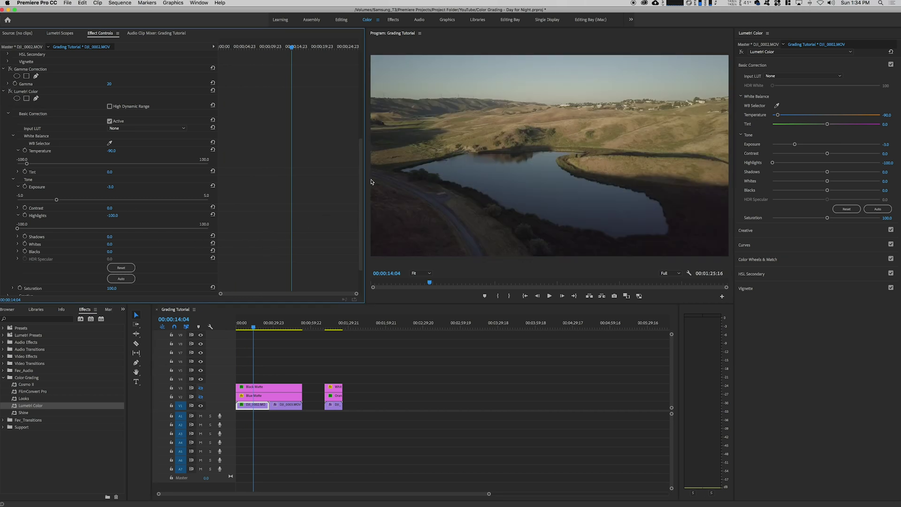
scroll(362, 181, "up", 3)
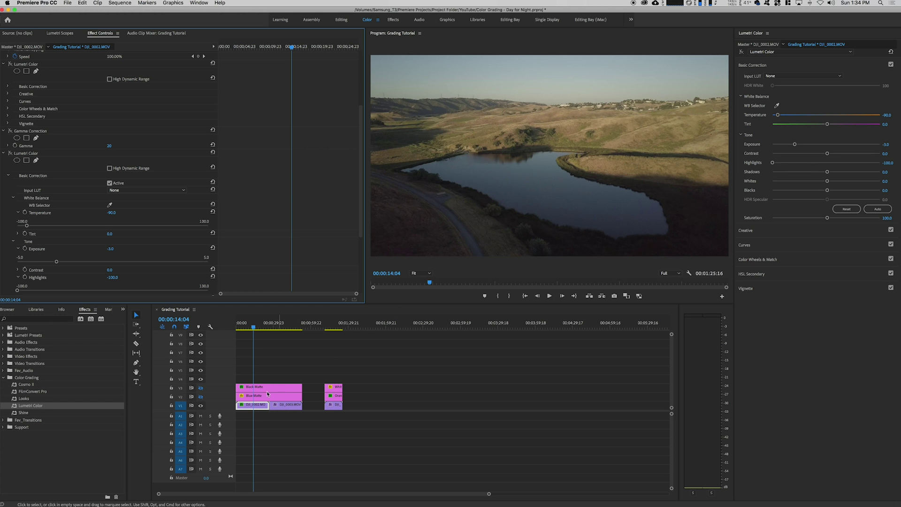
Turn on the V3 Black Matte track and select its clip to view the masks.
left_click(250, 400)
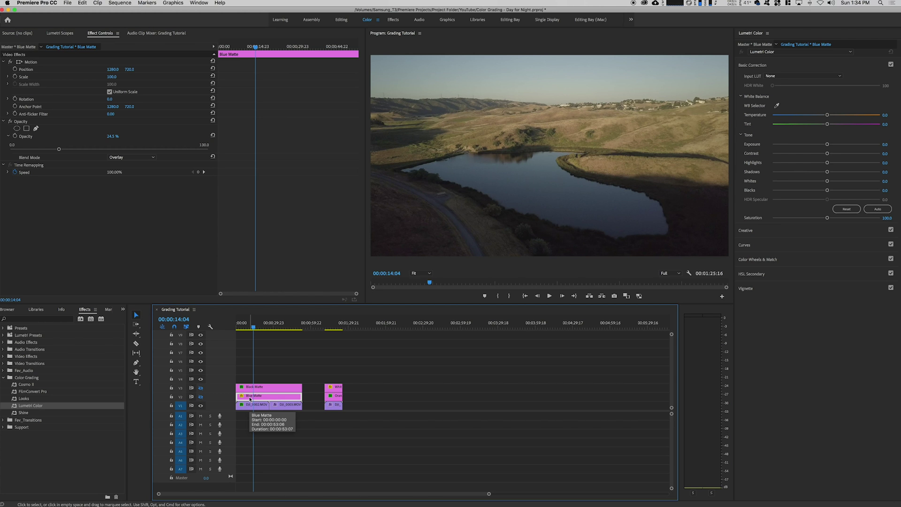
left_click(268, 374)
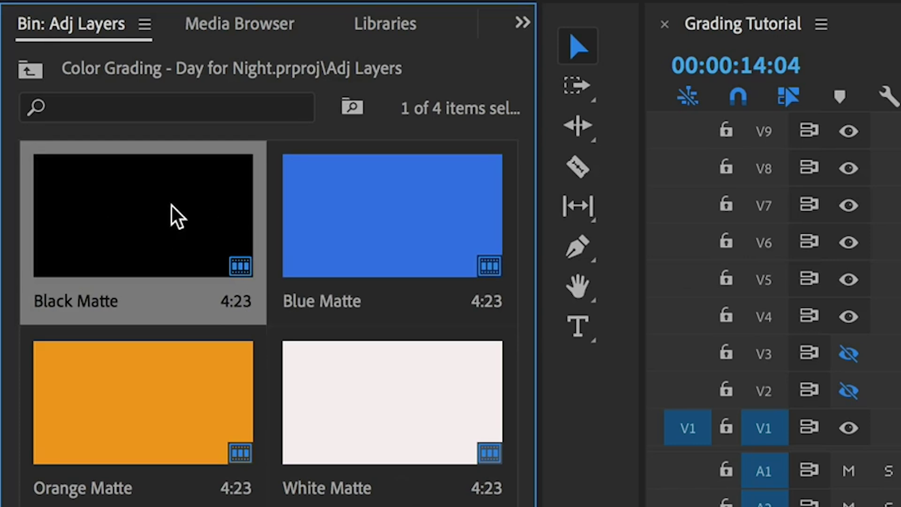
left_click(388, 226)
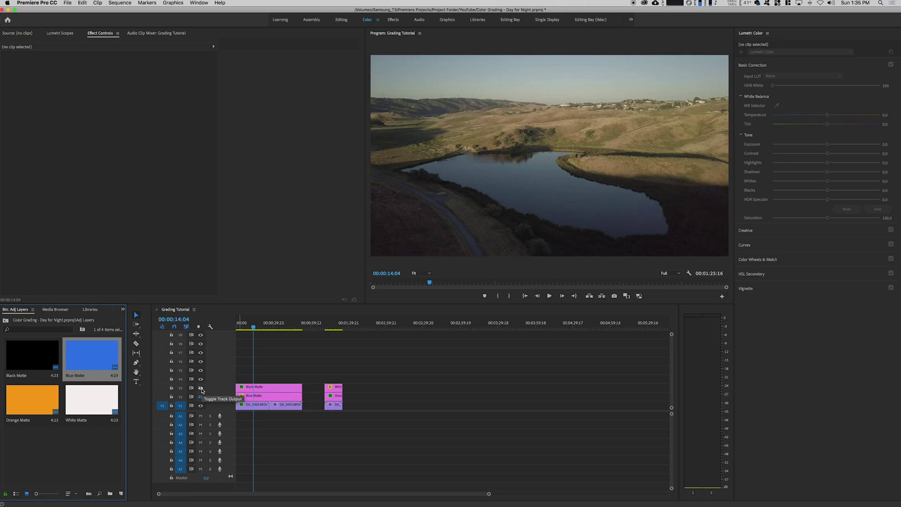
left_click(201, 388)
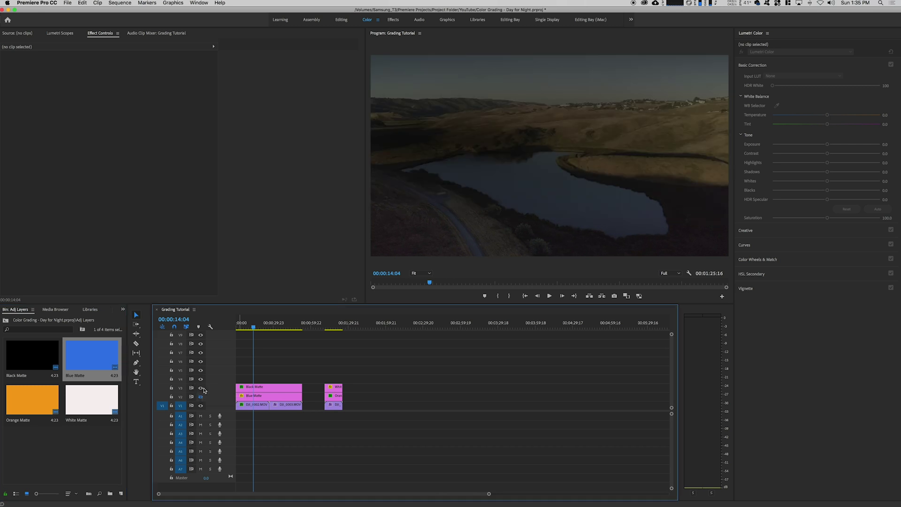
left_click(262, 389)
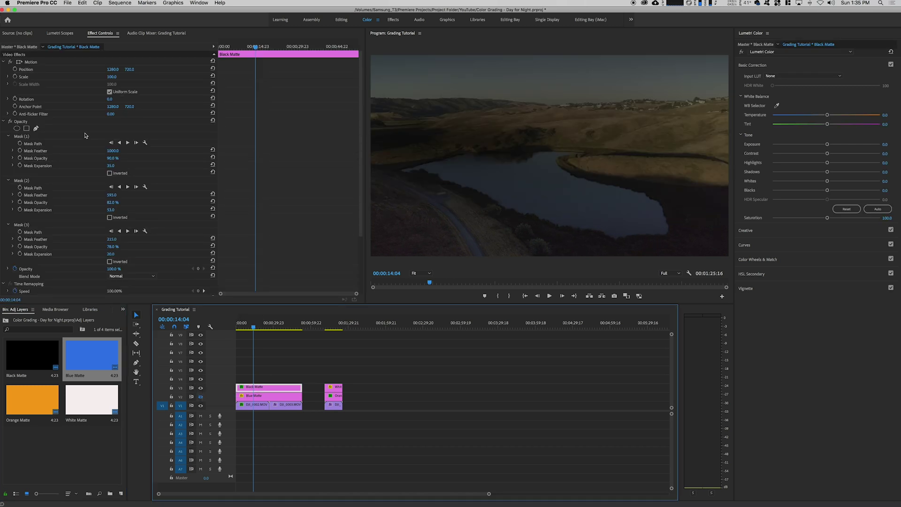
Remove the extra Black Matte clip placed on V4 and reselect the V3 Black Matte.
left_click(28, 137)
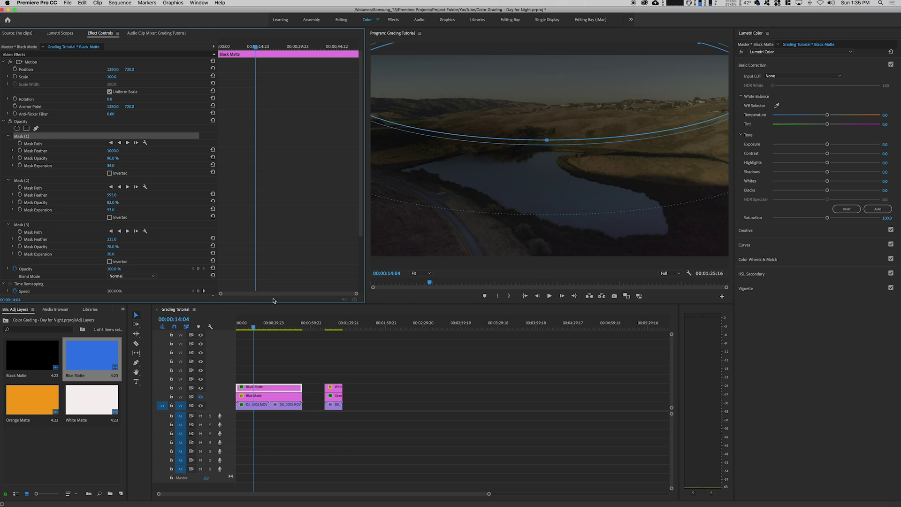
left_click_drag(32, 355, 299, 379)
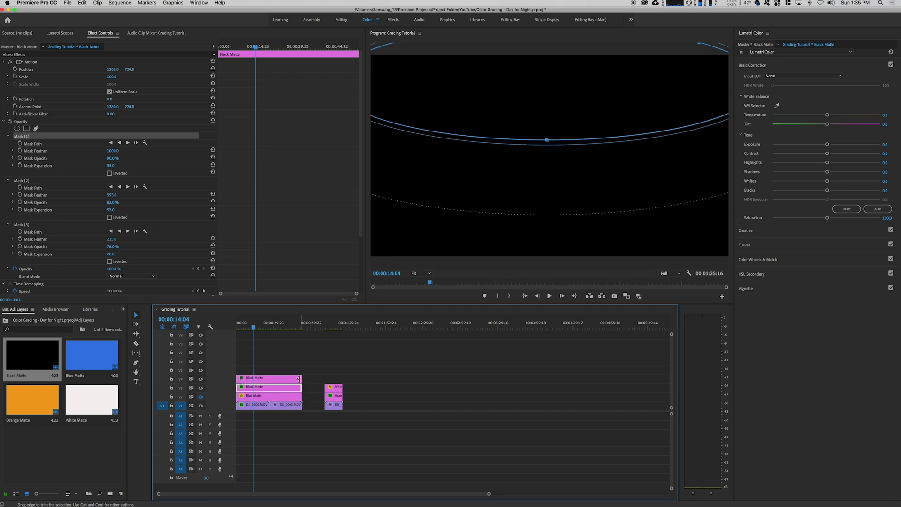
left_click(263, 379)
key("Delete")
left_click(260, 387)
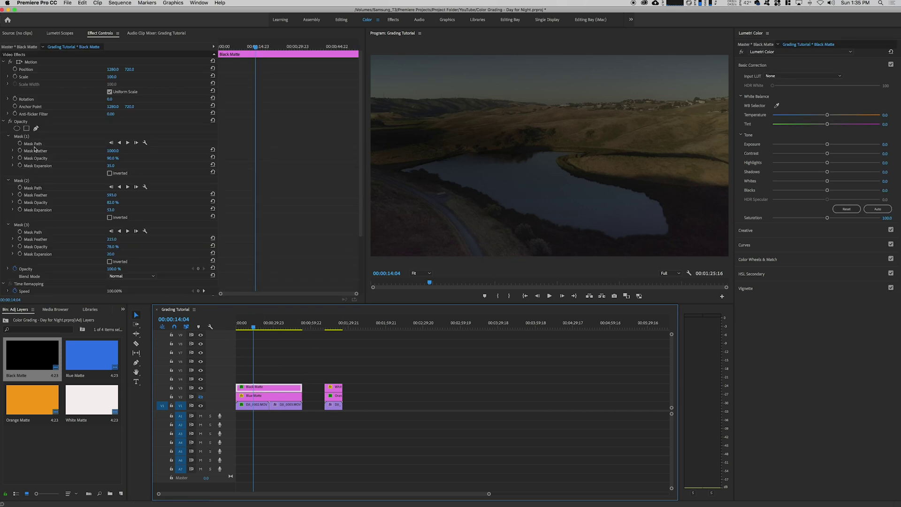
Inspect Black Matte masks 1, 2 and 3, then enable and select the V2 Blue Matte.
left_click(30, 137)
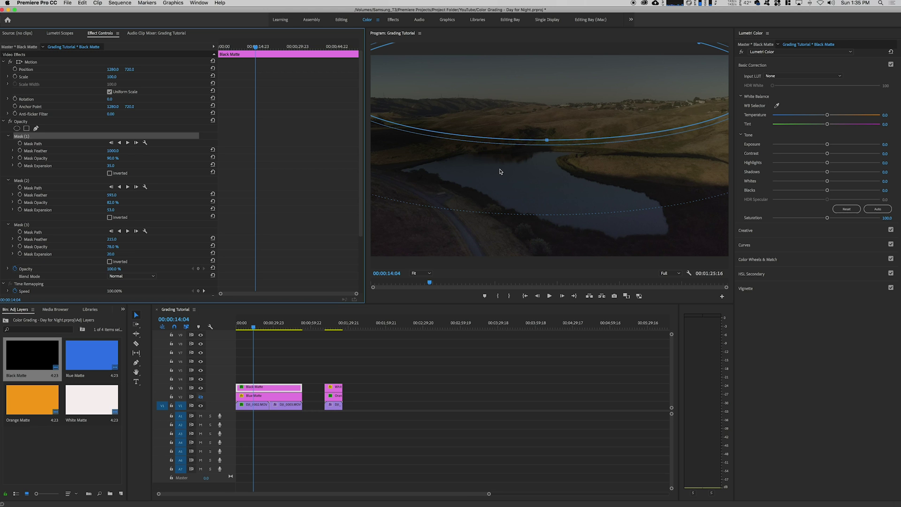
left_click(30, 183)
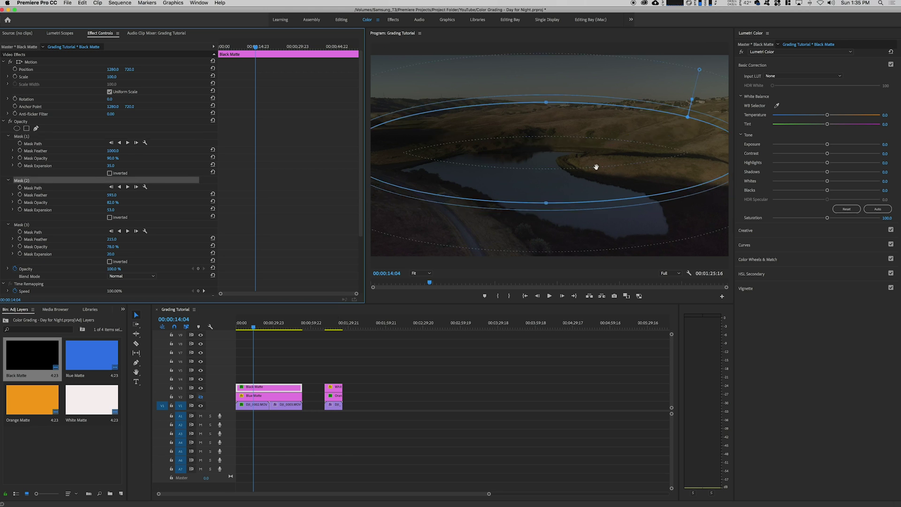
left_click(21, 225)
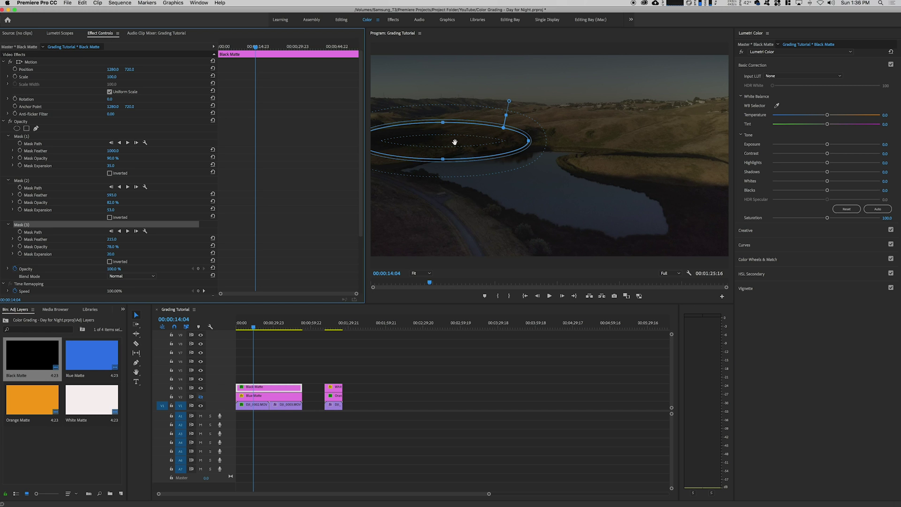
left_click(22, 181)
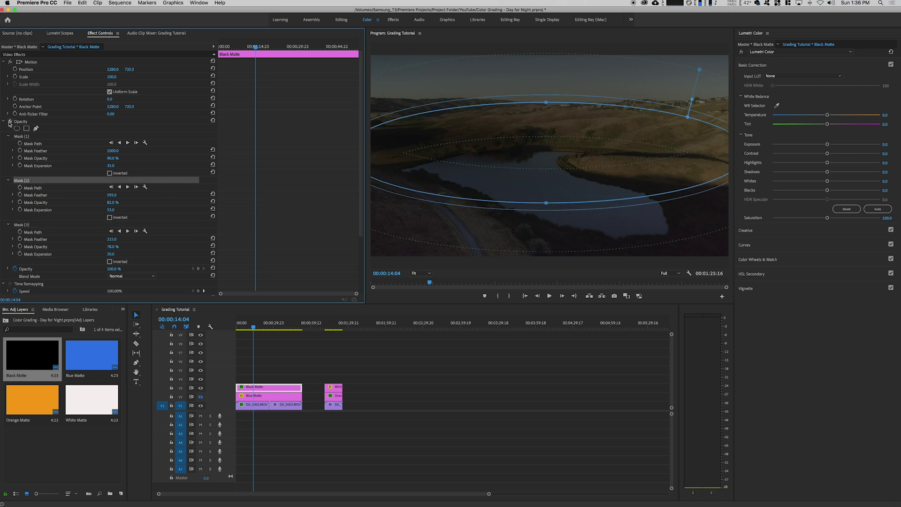
left_click(265, 396)
left_click(201, 397)
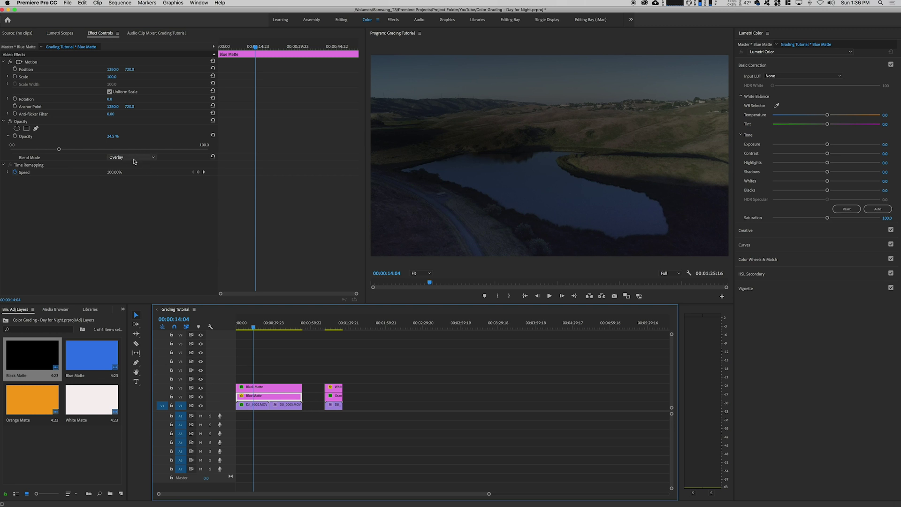
Compare Blue Matte at full versus 24.5% opacity, check the Black Matte, and enable the second Lumetri.
left_click(10, 122)
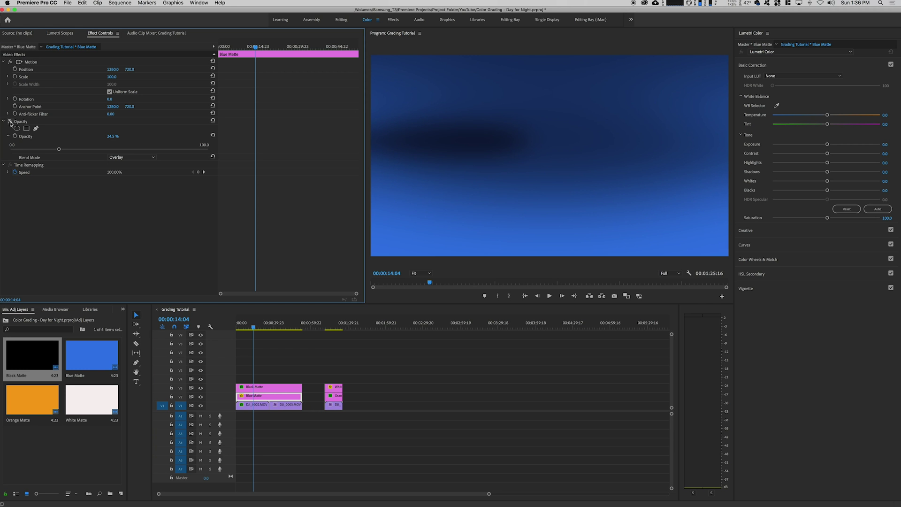
left_click(10, 122)
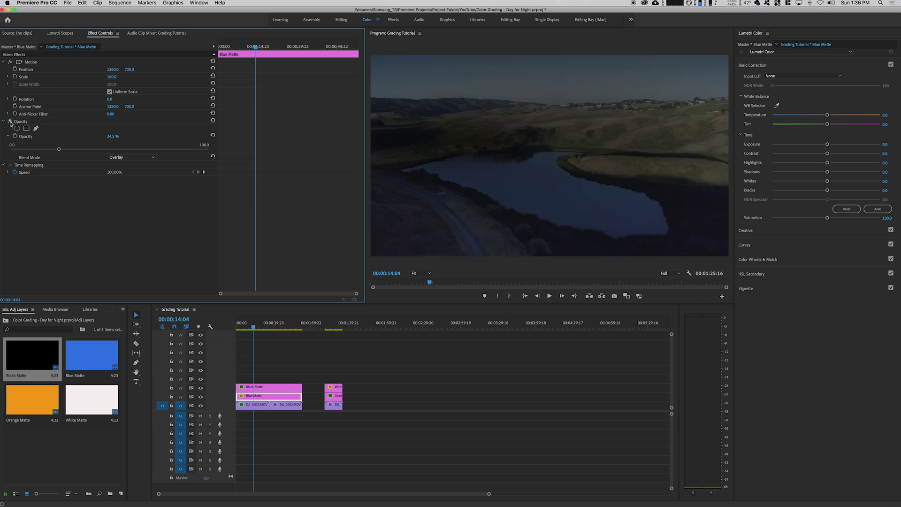
left_click(256, 387)
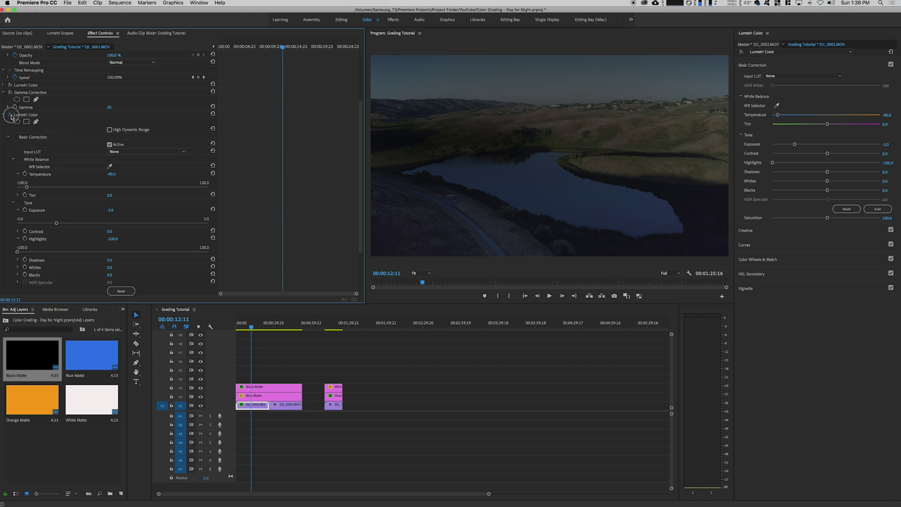
left_click(10, 115)
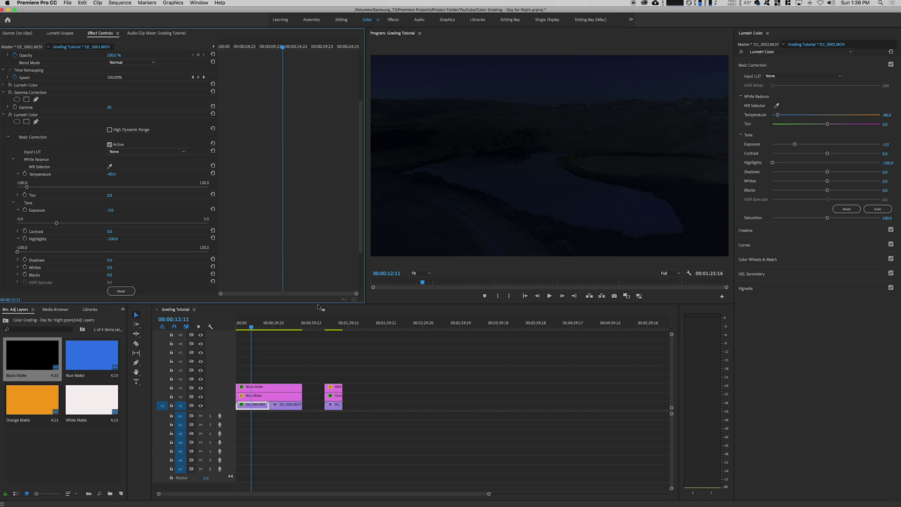
Scrub through the darkened lake shot, save the project, play it back, and reselect DJI_0002.
mouse_move(249, 325)
left_mouse_down()
mouse_move(233, 330)
mouse_move(250, 330)
left_mouse_up()
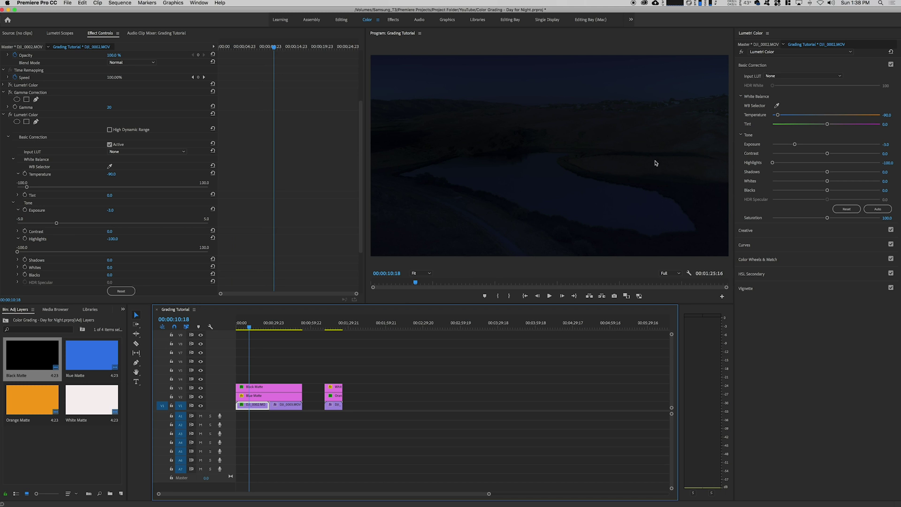
key("super+s")
left_click_drag(250, 330, 291, 331)
key("space")
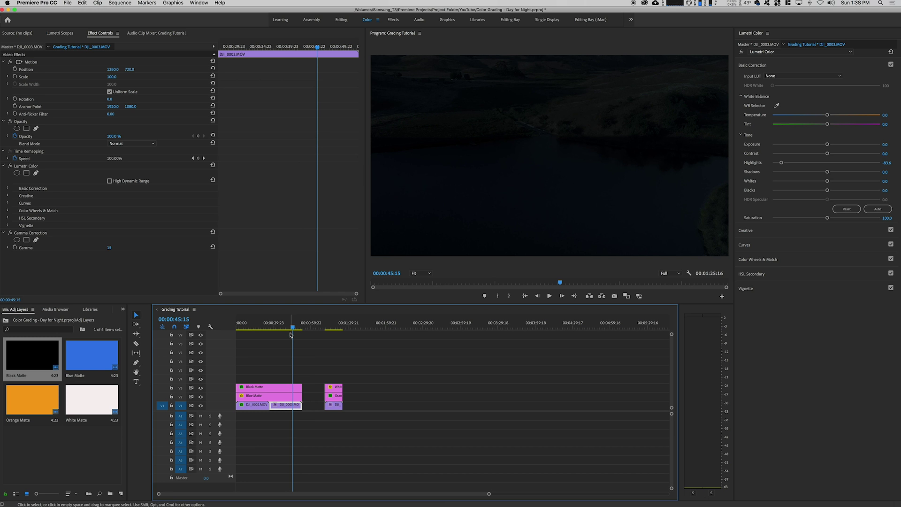
left_click(243, 329)
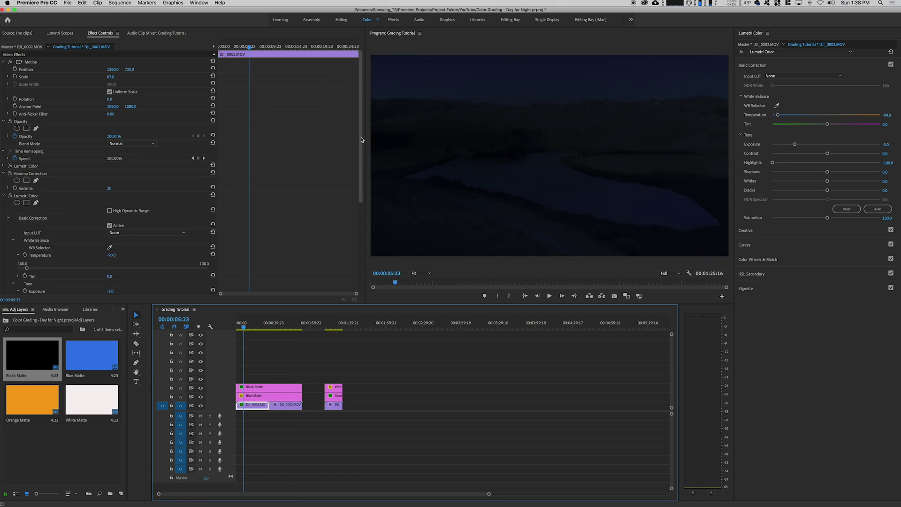
left_click_drag(362, 140, 360, 207)
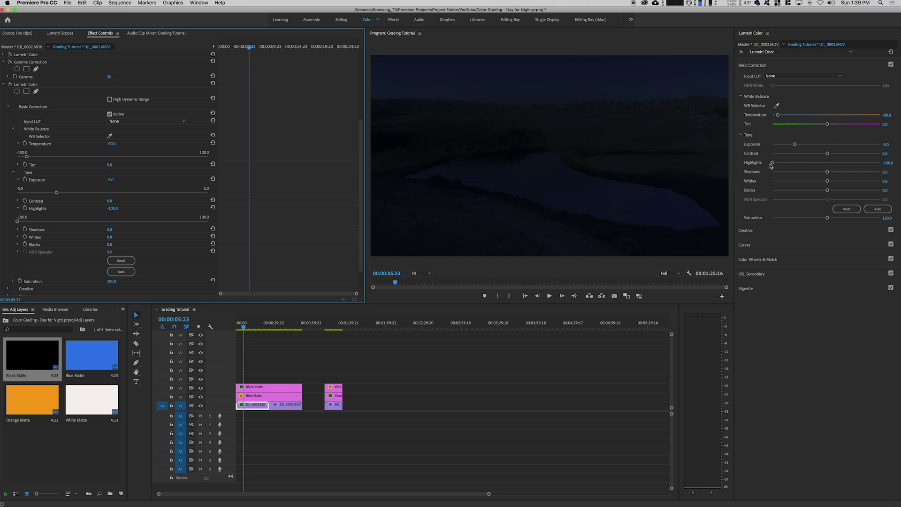
left_click(747, 231)
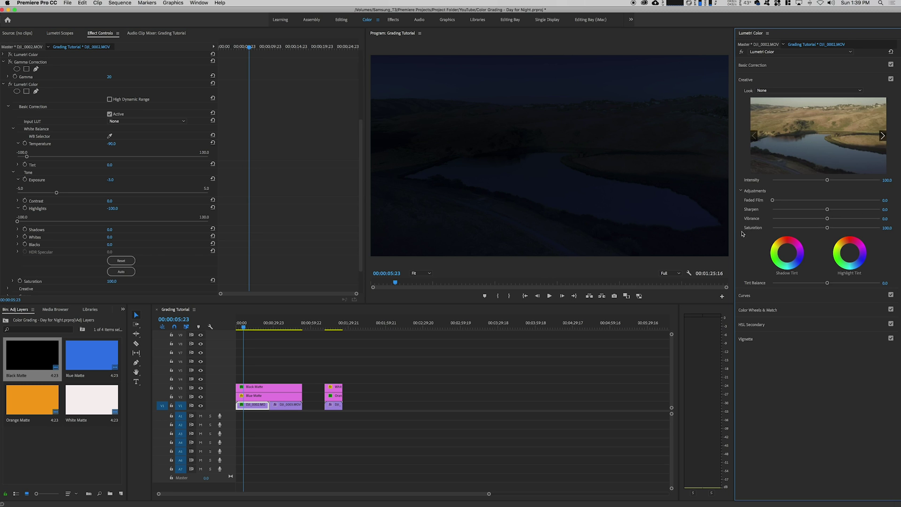
left_click(745, 81)
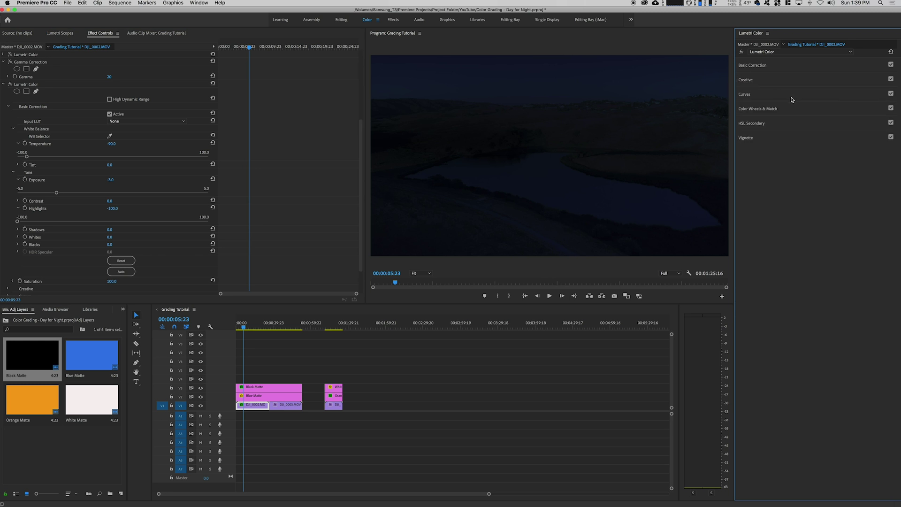
left_click(745, 96)
left_click(754, 94)
left_click(770, 109)
left_click(763, 110)
left_click(751, 140)
left_click(746, 140)
scroll(354, 213, "down", 2)
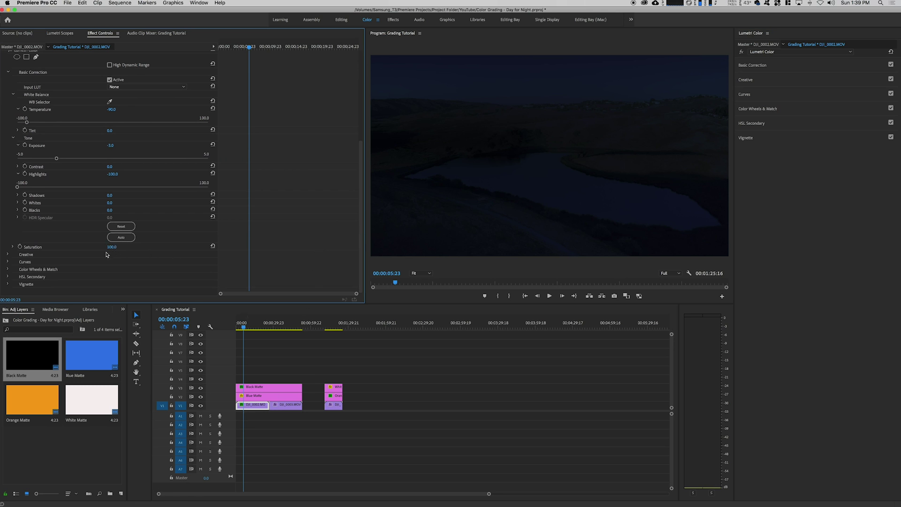
left_click(765, 66)
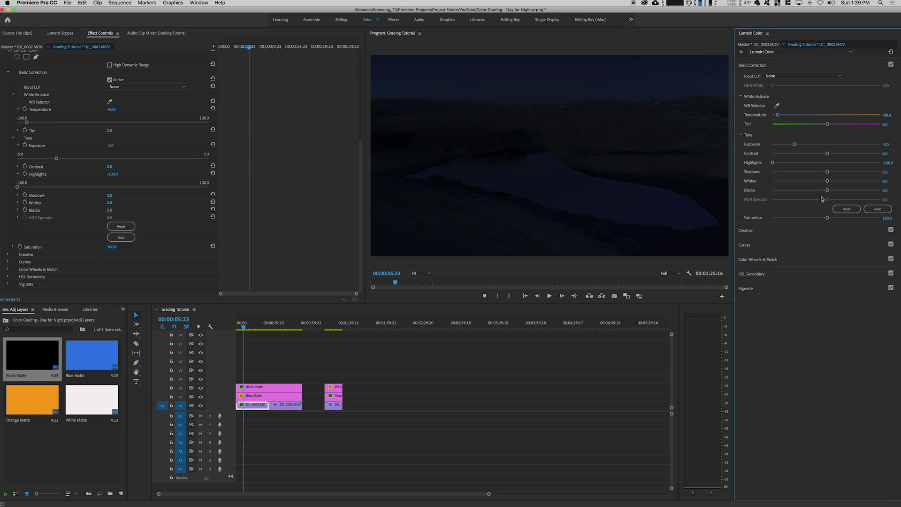
left_click_drag(828, 218, 793, 220)
Enable DJI_0002's Gamma Correction and locate it in Effects by searching 'gamm'.
left_click(259, 404)
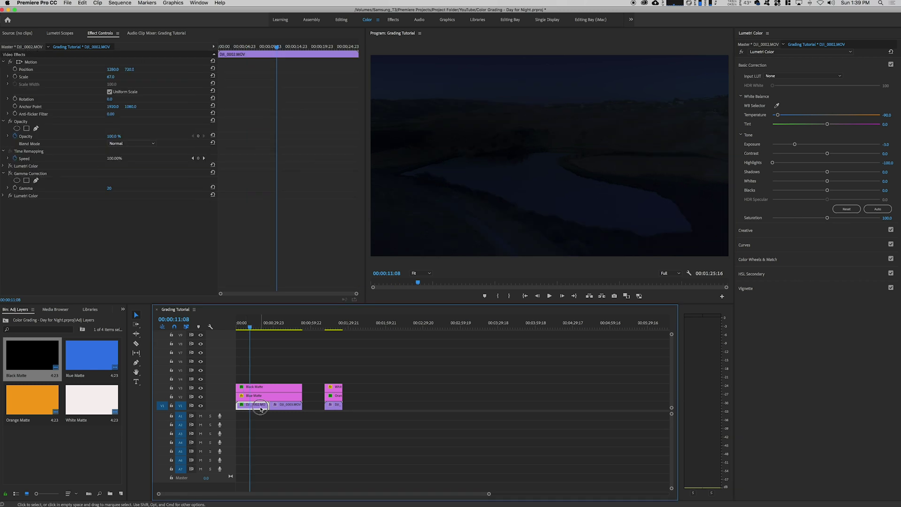
left_click(10, 174)
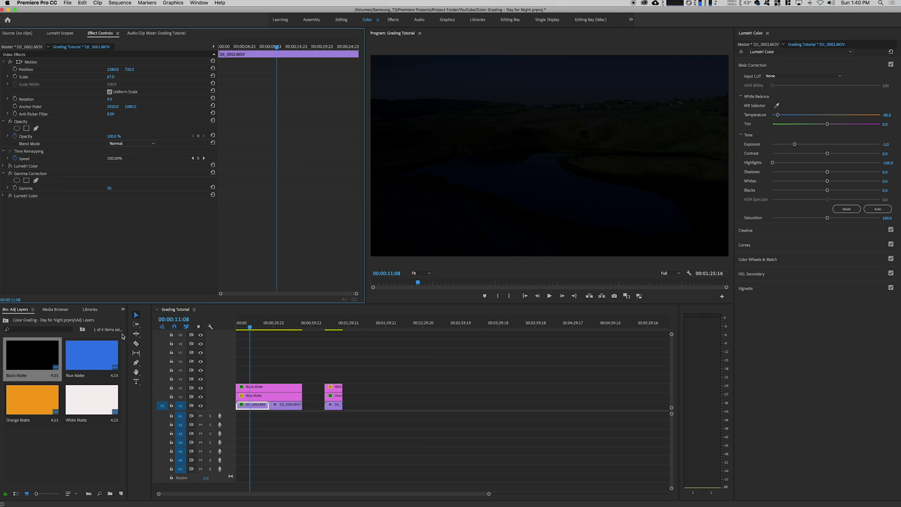
left_click(123, 309)
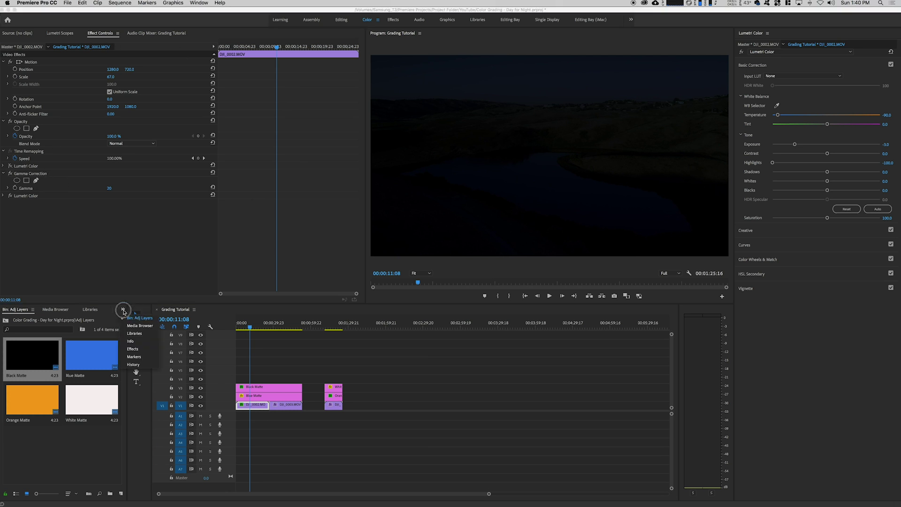
left_click(135, 351)
left_click(39, 319)
type("gamma")
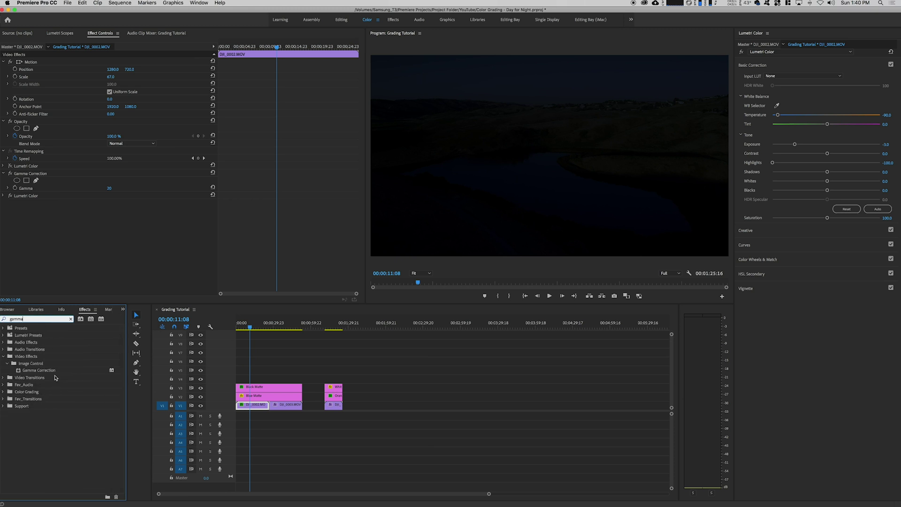
left_click(32, 358)
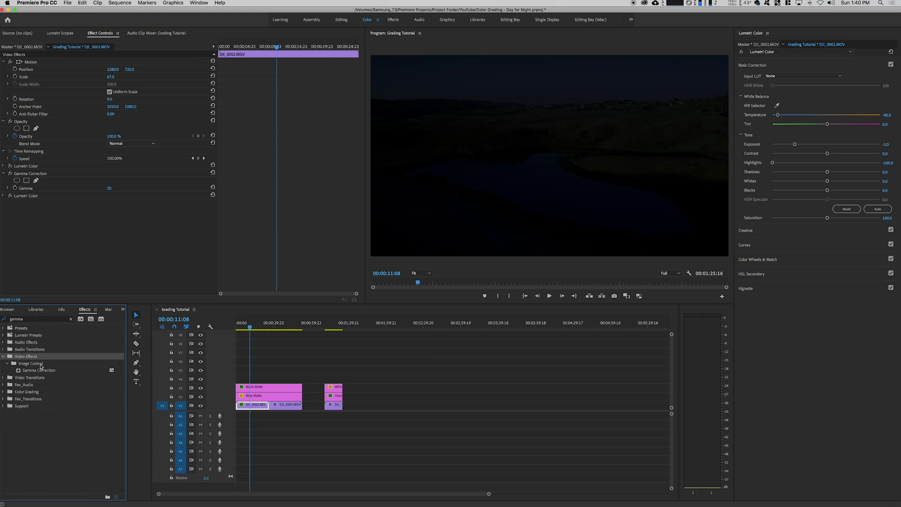
left_click(40, 365)
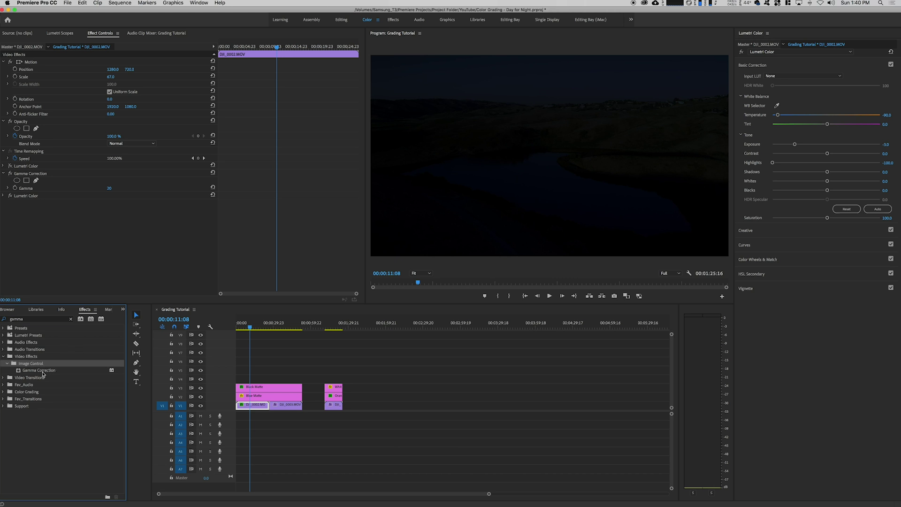
left_click(42, 371)
Toggle Gamma Correction off and on to compare, then drag the Gamma slider.
left_click(253, 408)
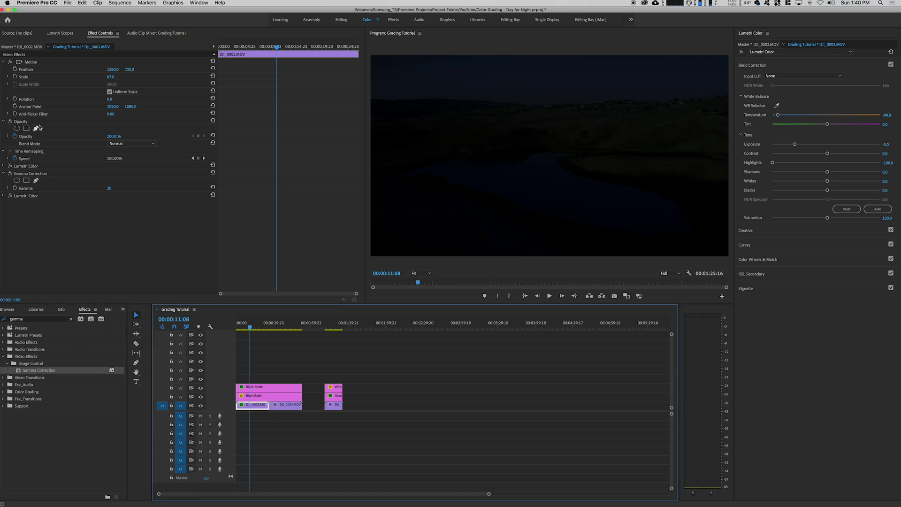
left_click(11, 174)
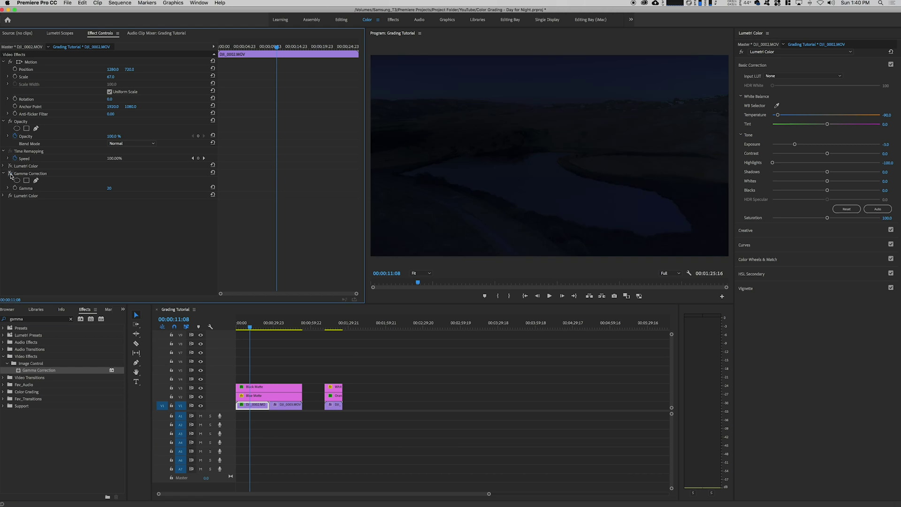
left_click(10, 173)
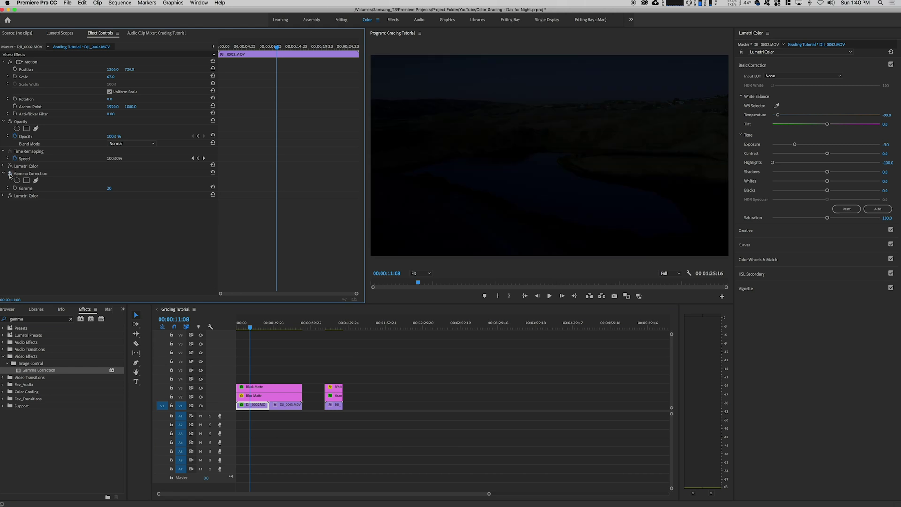
left_click(7, 189)
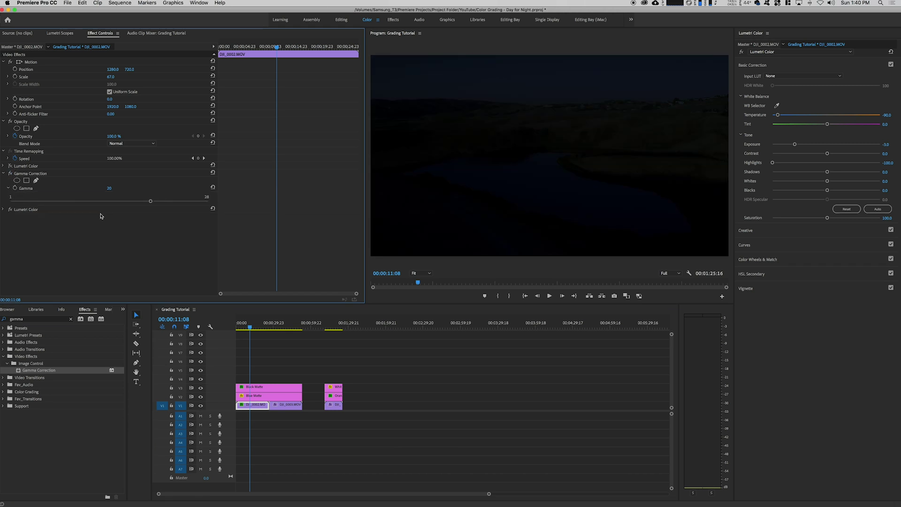
left_click(150, 202)
left_click_drag(150, 202, 237, 200)
Set Gamma back to 20 and move the playhead to 00:00:05:23 on DJI_0003.
left_click_drag(222, 203, 150, 203)
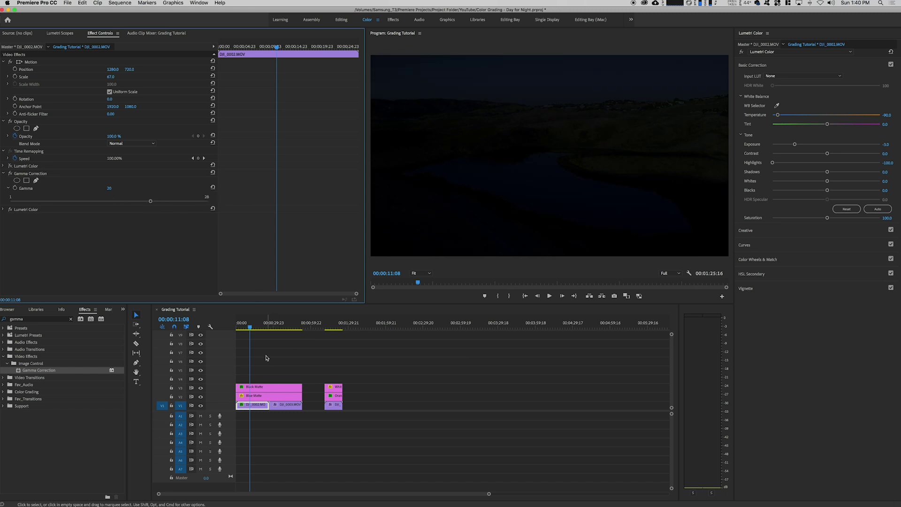
left_click(249, 327)
left_click_drag(249, 328, 286, 330)
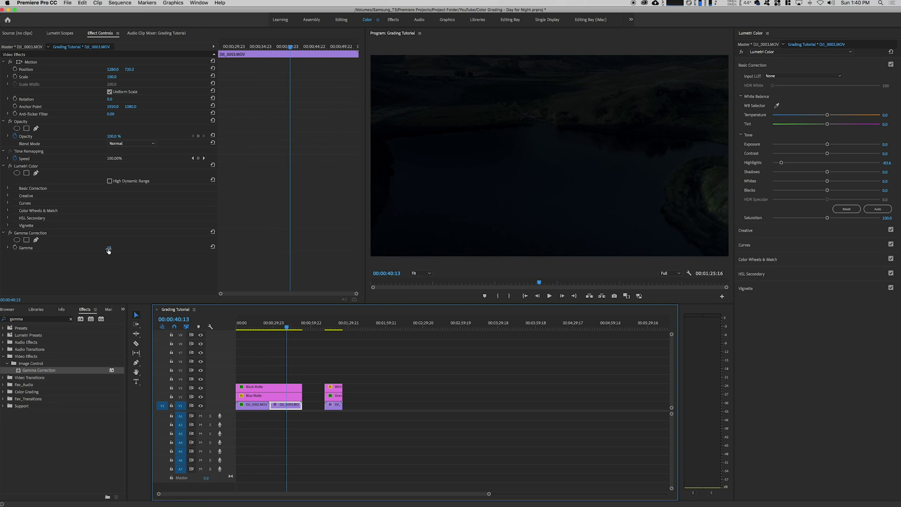
Scrub the playhead back into the DJI_0002 shot.
left_click_drag(275, 323, 296, 321)
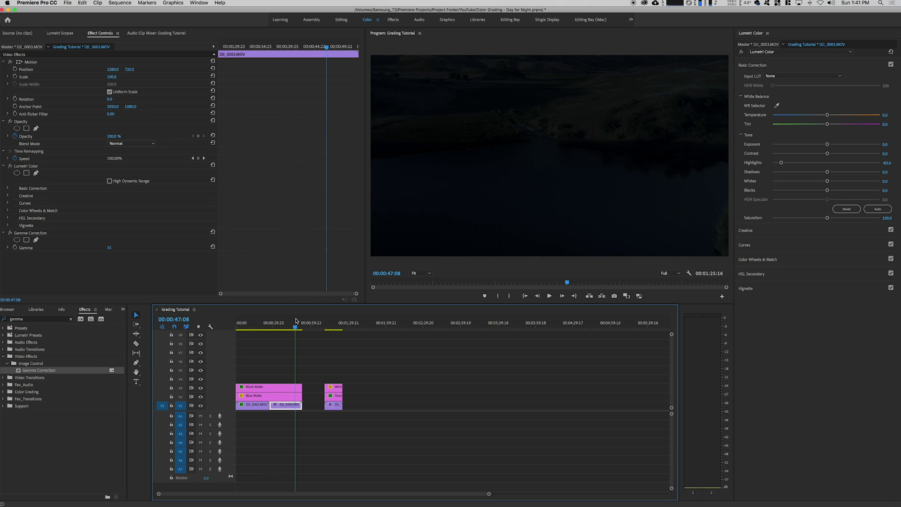